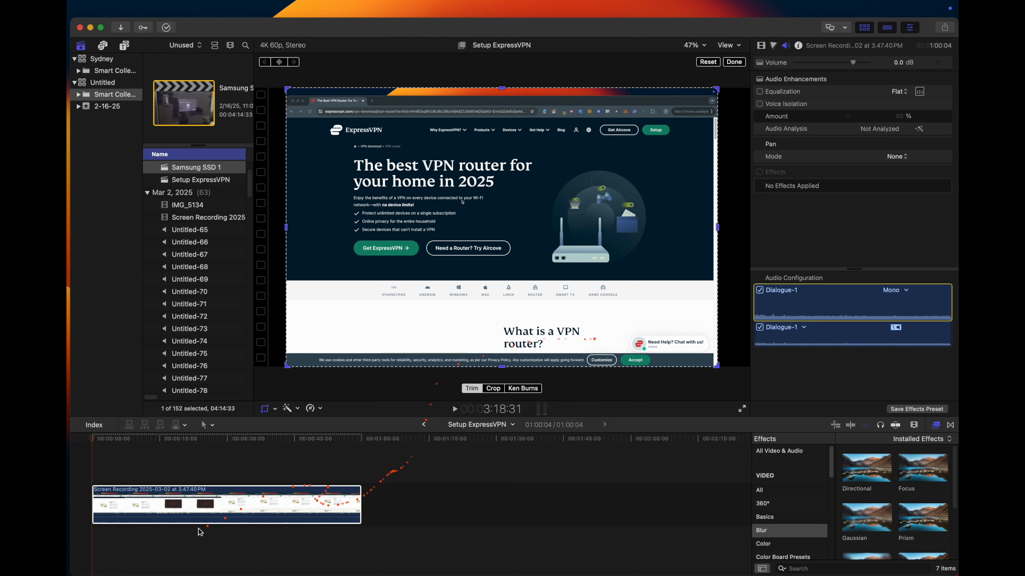
- Skim through the screen recording on the timeline to examine where the Home routers image is shown
click(173, 536)
click(172, 539)
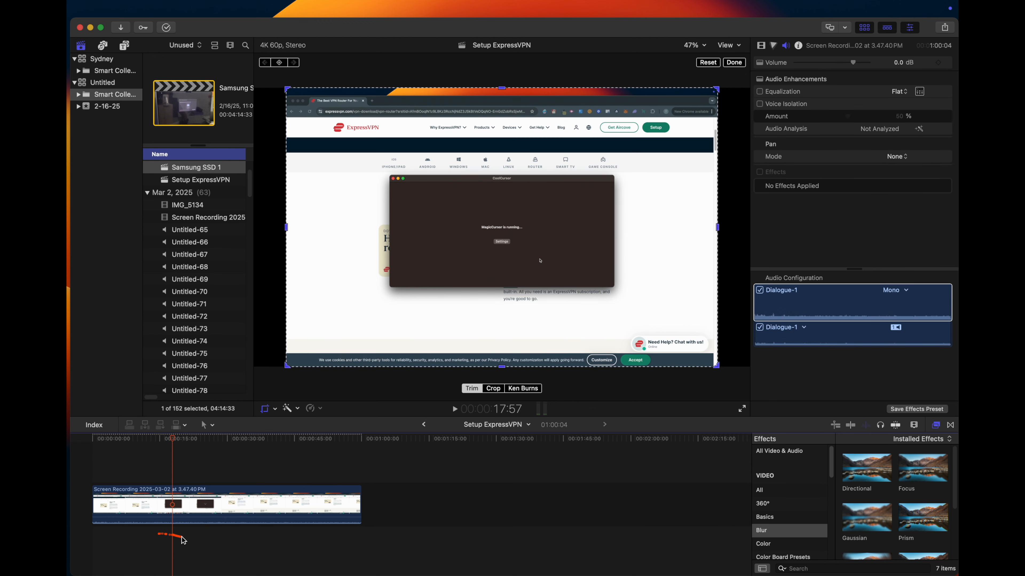
click(183, 538)
click(196, 539)
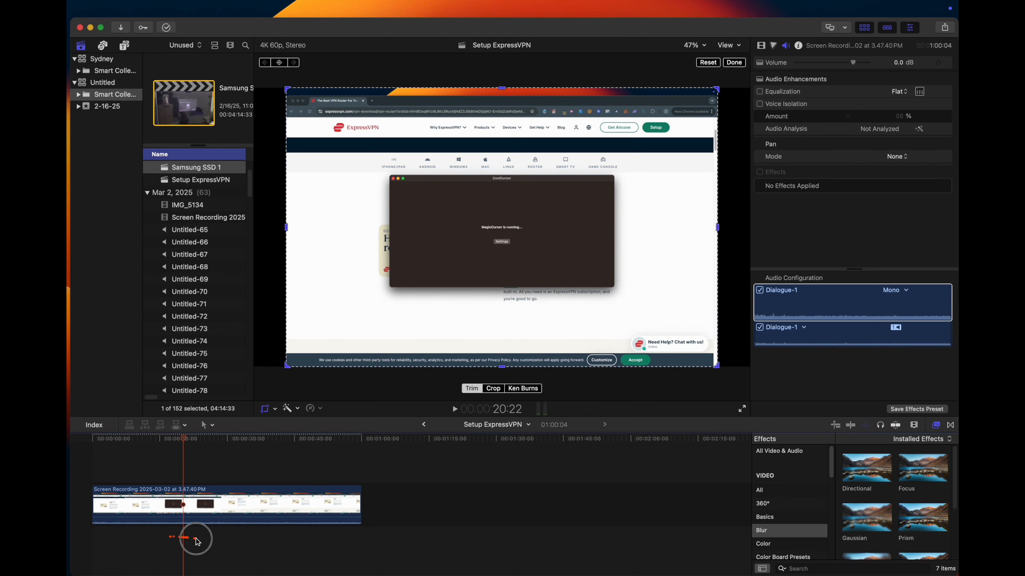
click(215, 541)
click(247, 542)
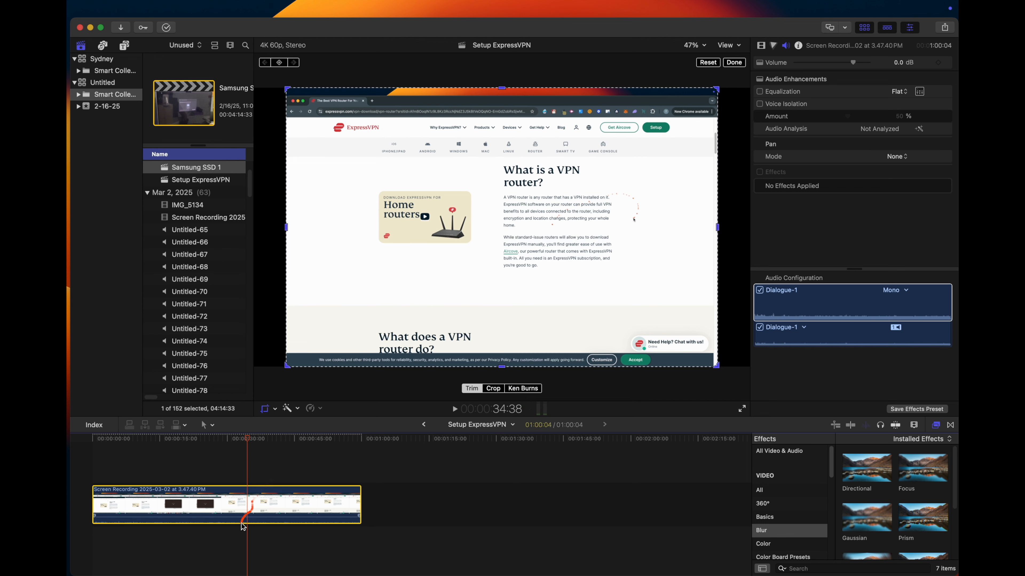
click(231, 529)
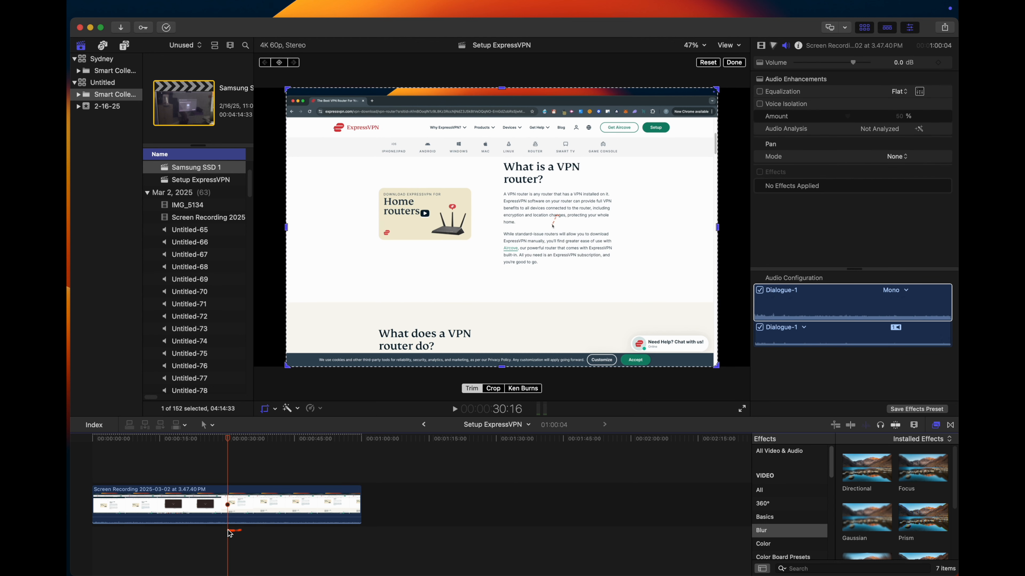
click(228, 532)
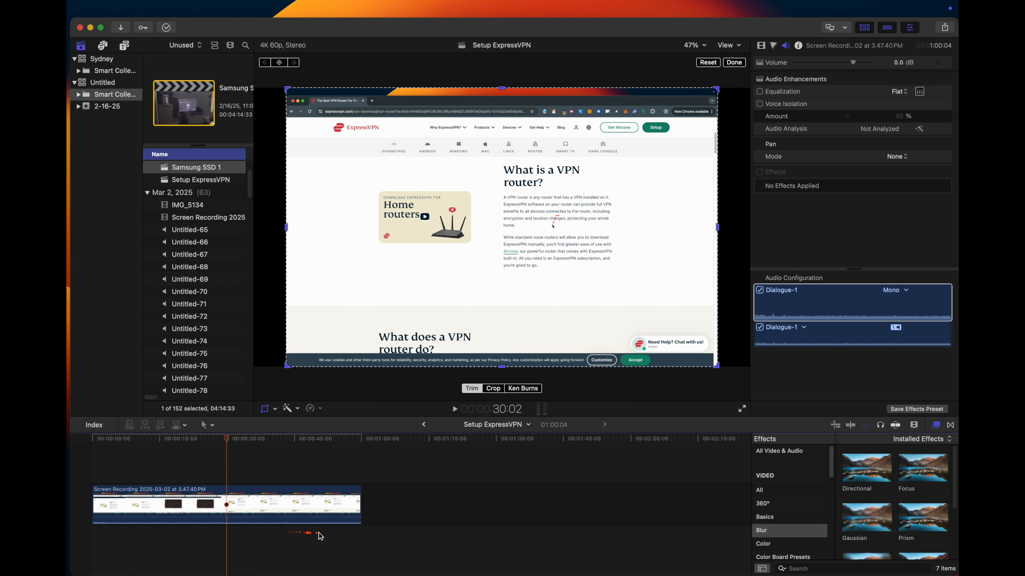
click(339, 534)
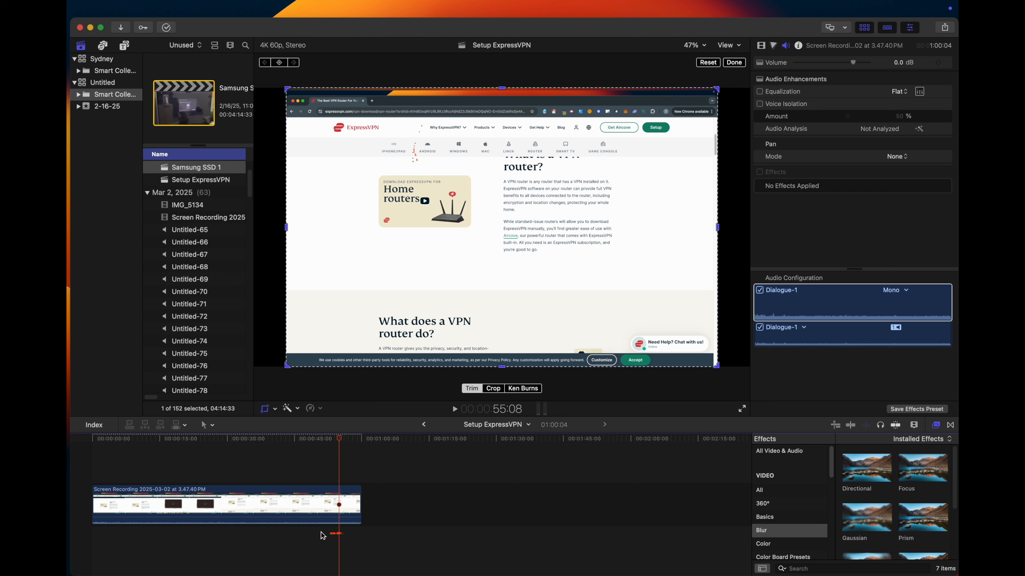
click(273, 533)
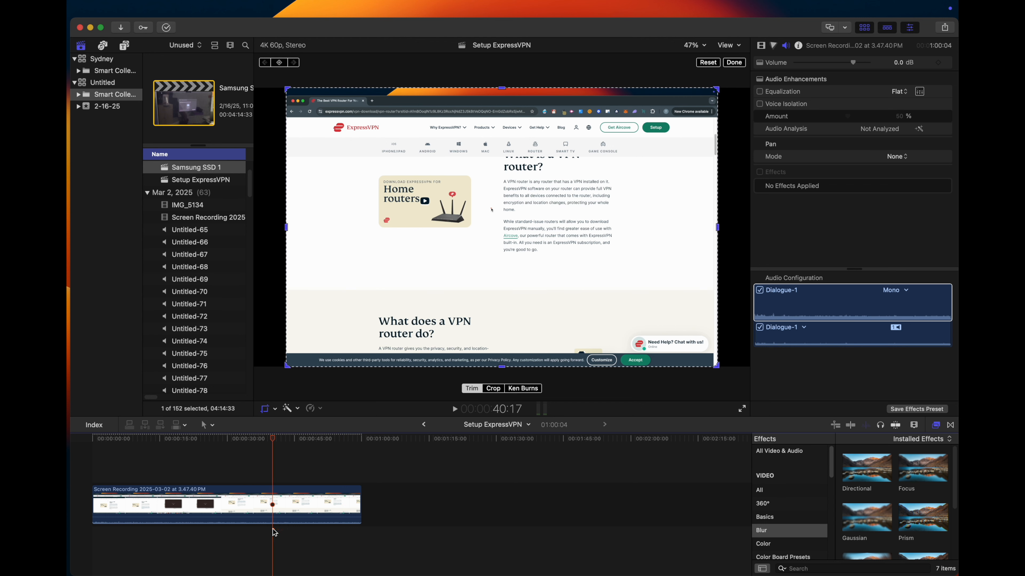
- Split the screen recording clip at 30:23, where the section to blur begins
click(232, 530)
click(226, 533)
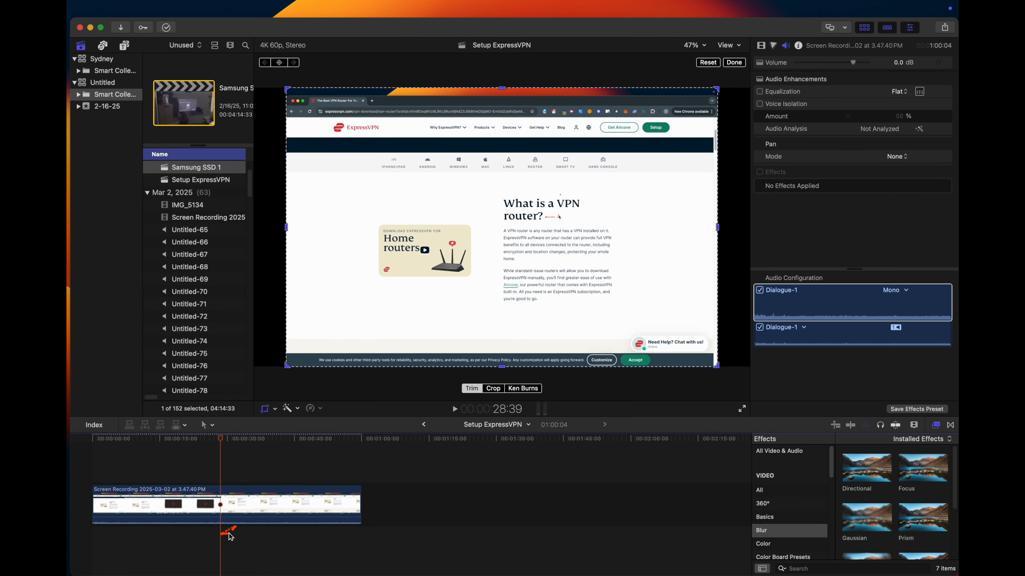
click(228, 535)
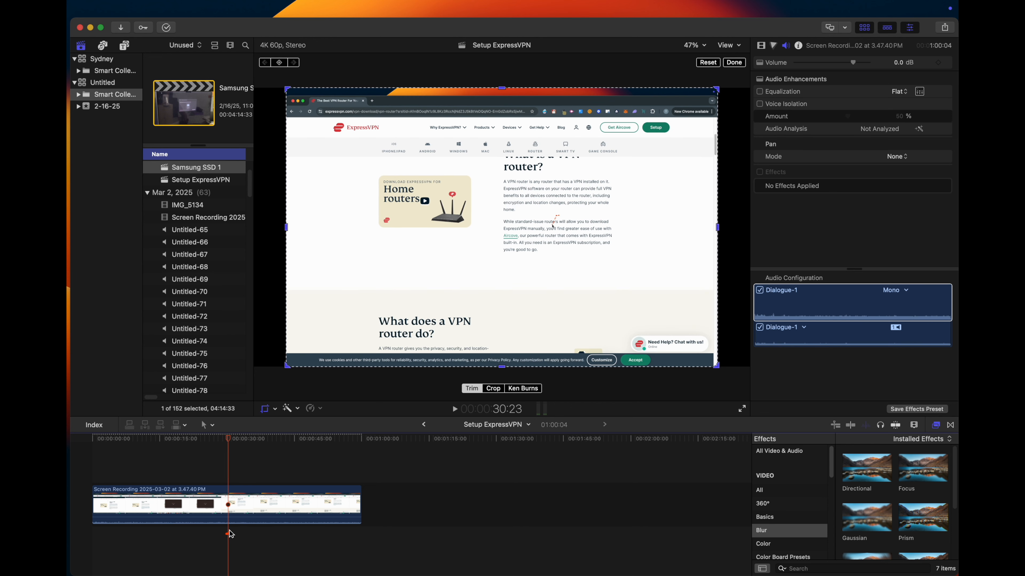
click(242, 513)
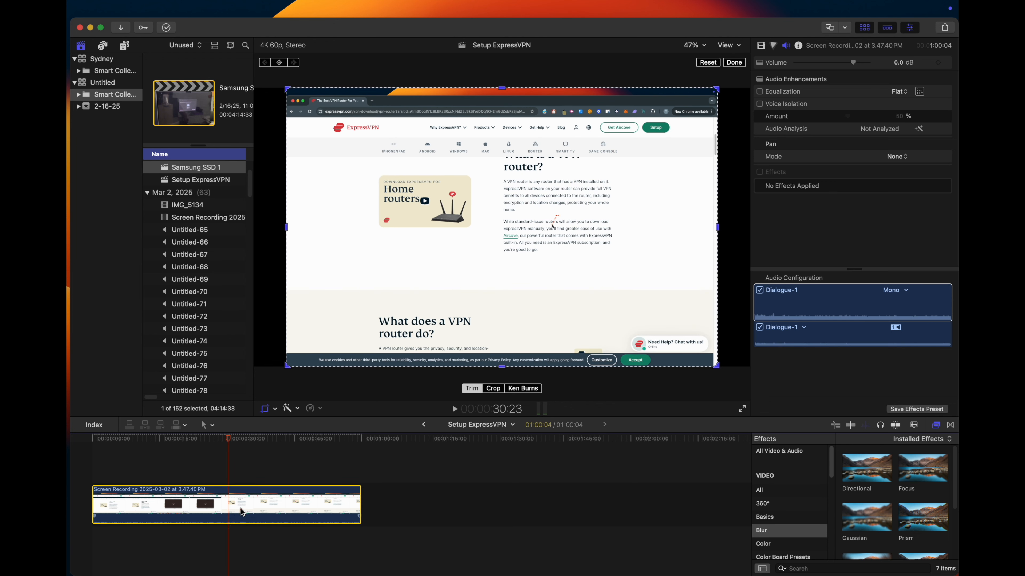
key(super+b)
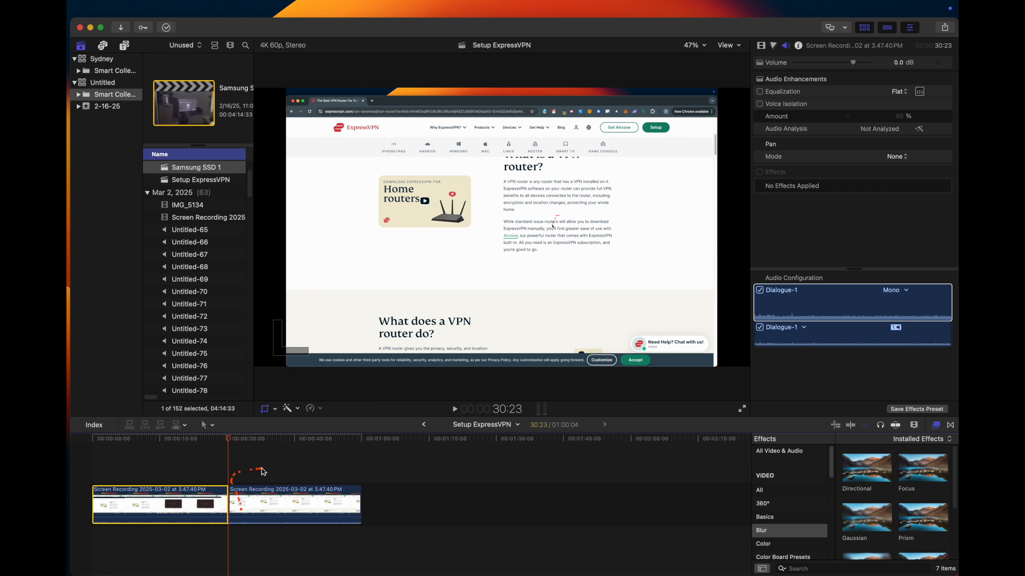
- Split the second part of the screen recording at 40:10 to isolate the section to blur
click(262, 469)
click(275, 470)
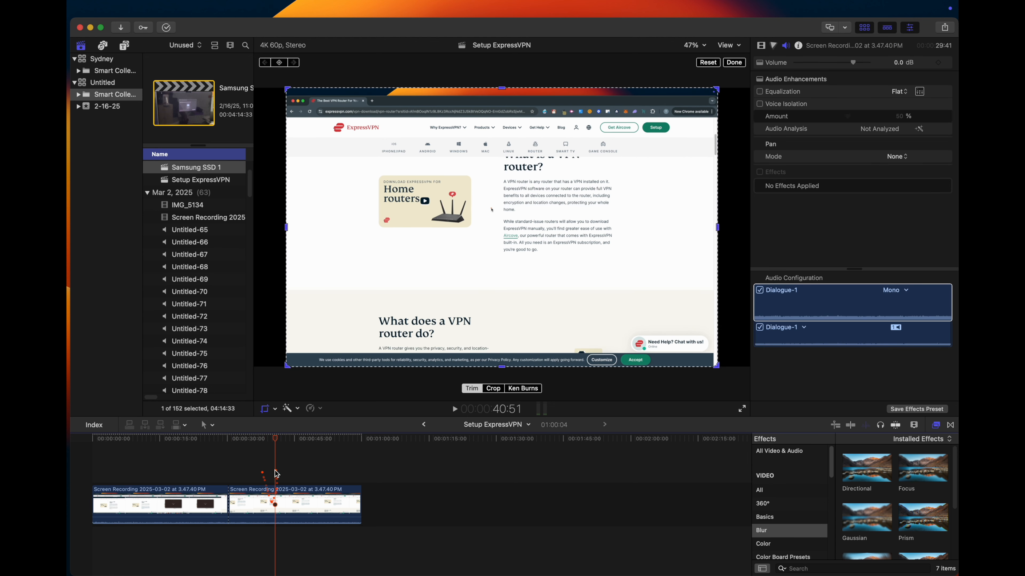
click(277, 506)
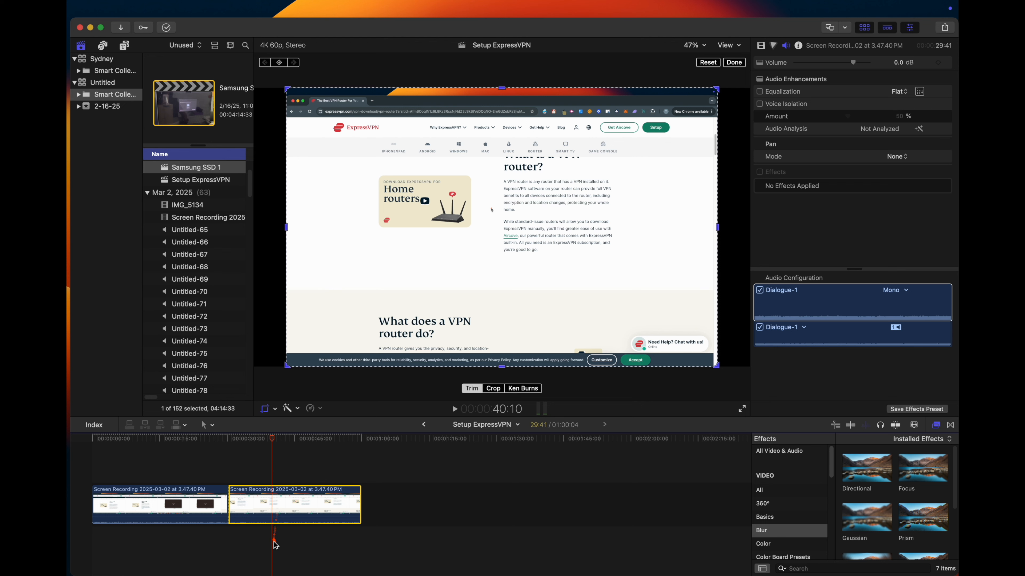
key(super+b)
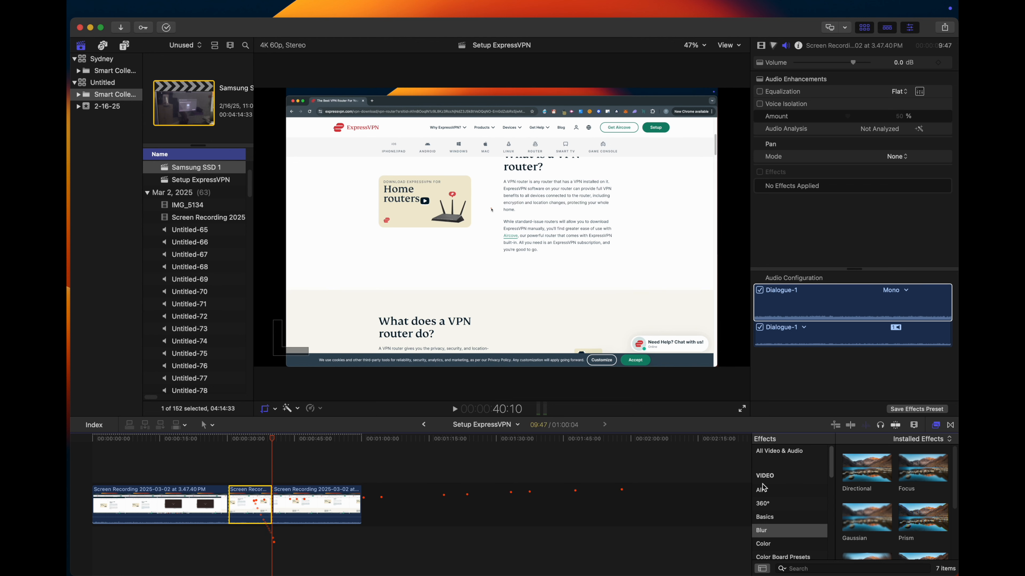
- Try the Gaussian blur effect on the entire middle segment of the screen recording
click(936, 425)
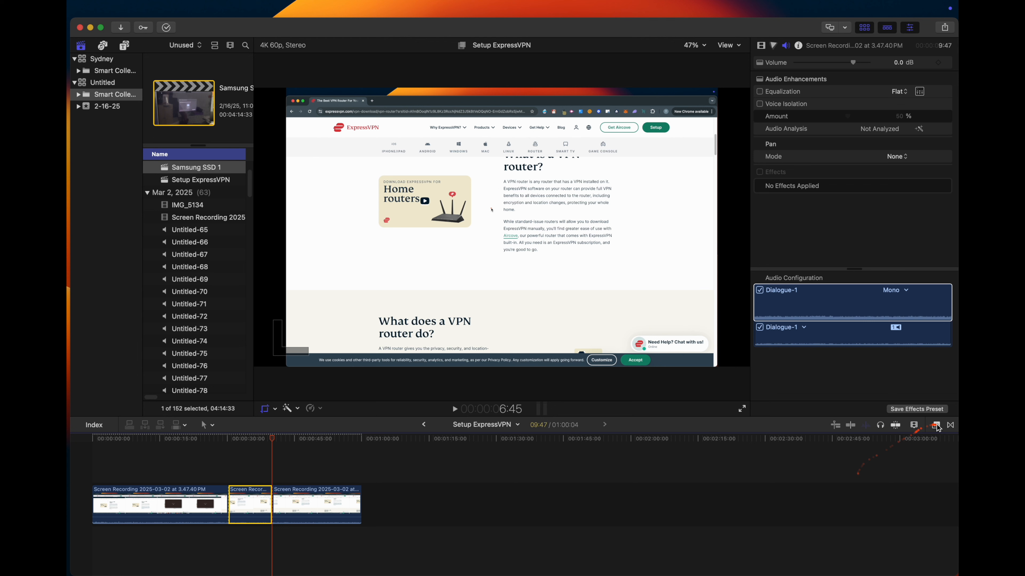
click(935, 425)
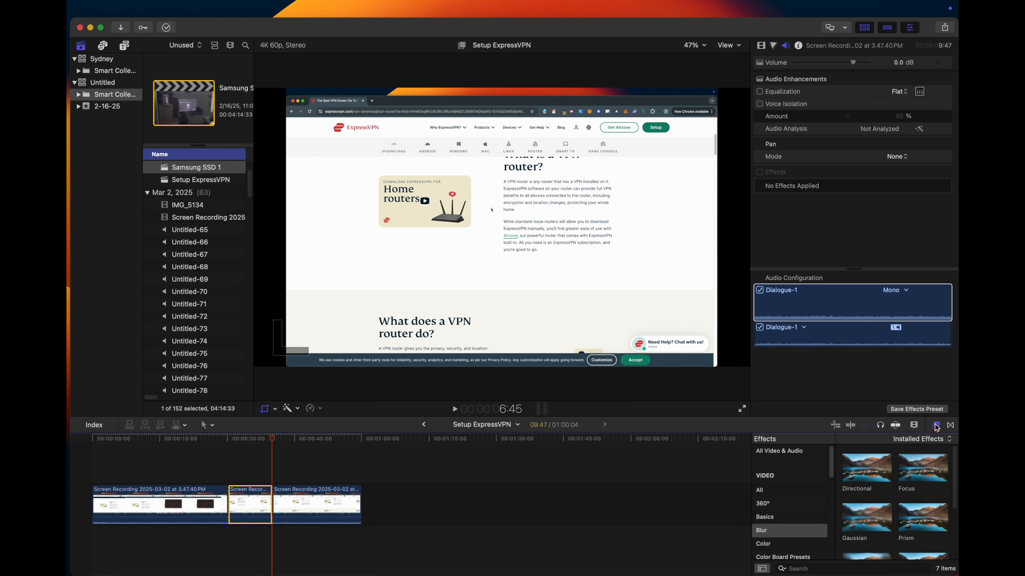
click(768, 531)
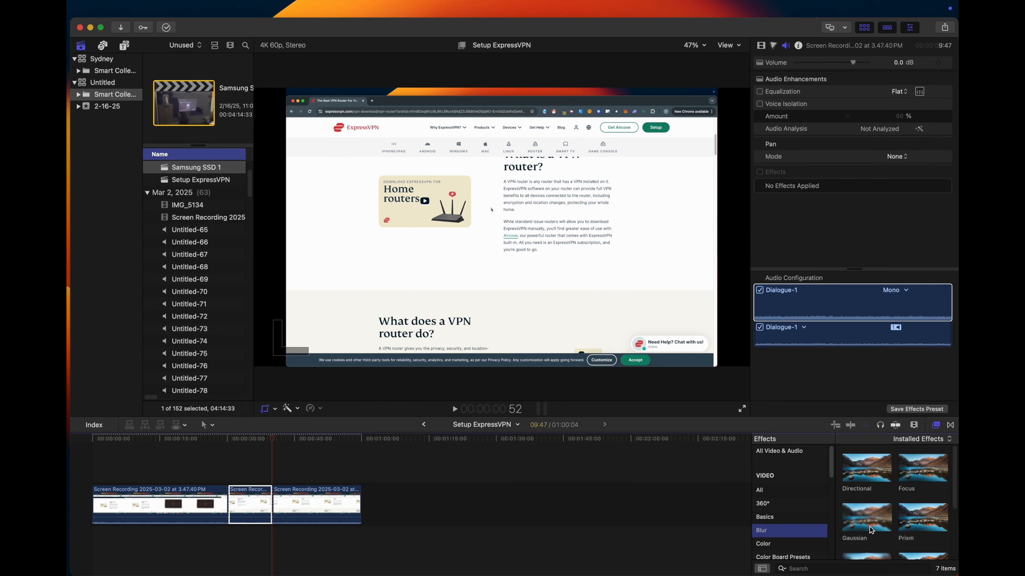
drag(870, 527, 248, 503)
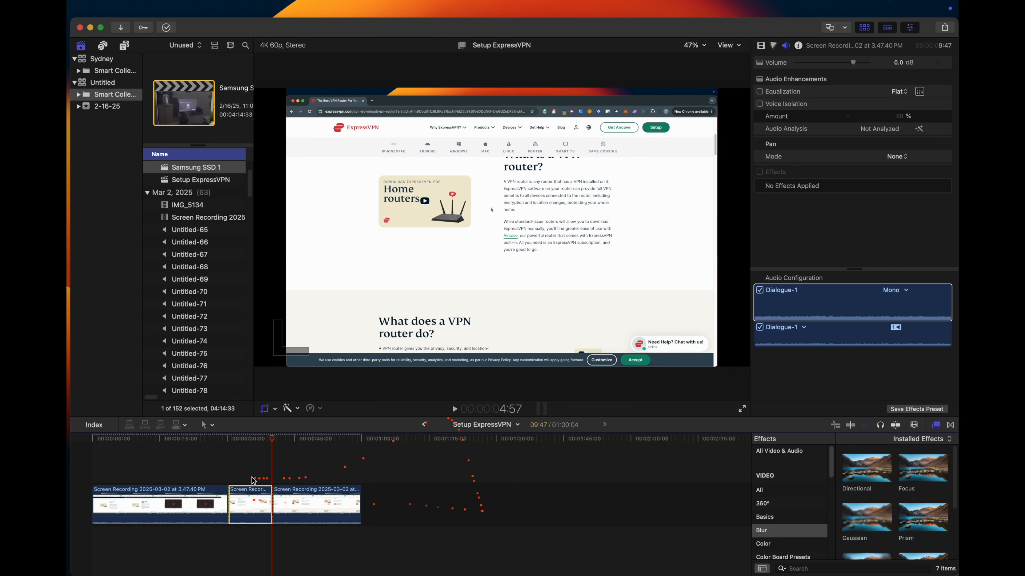
click(256, 457)
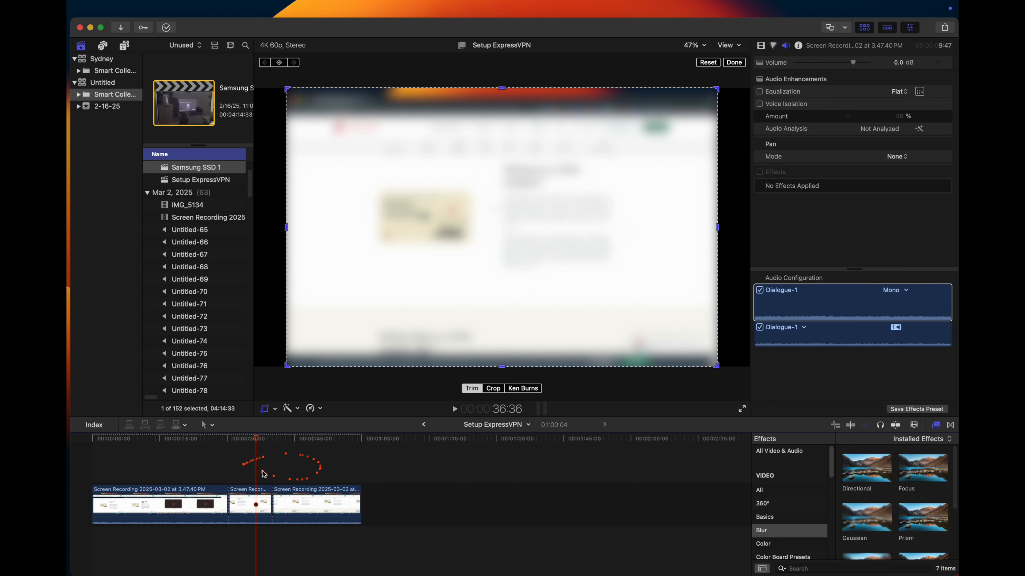
click(252, 469)
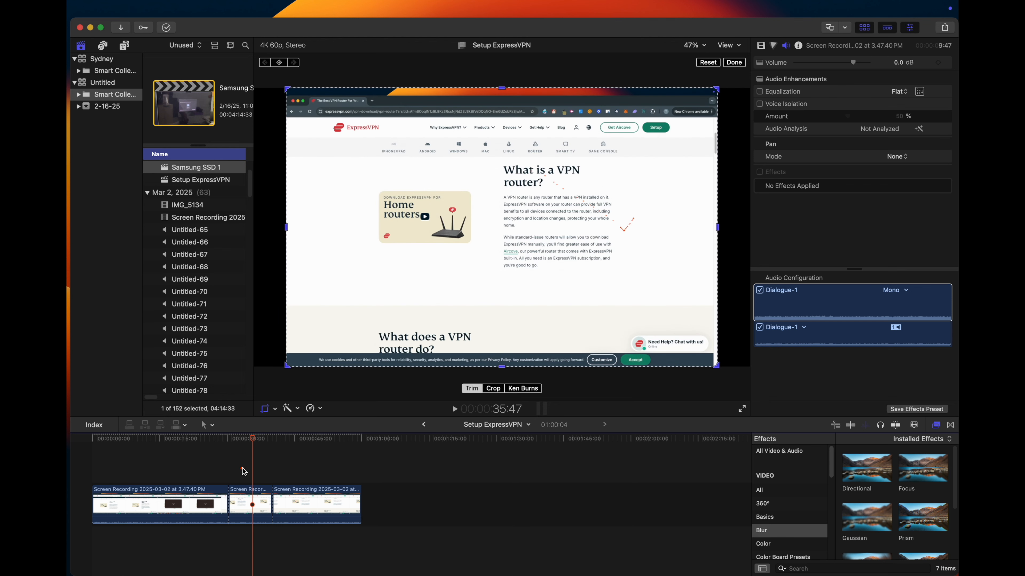
- Duplicate the middle segment onto a layer directly above itself and apply the Gaussian blur effect to the upper copy
click(239, 470)
click(250, 504)
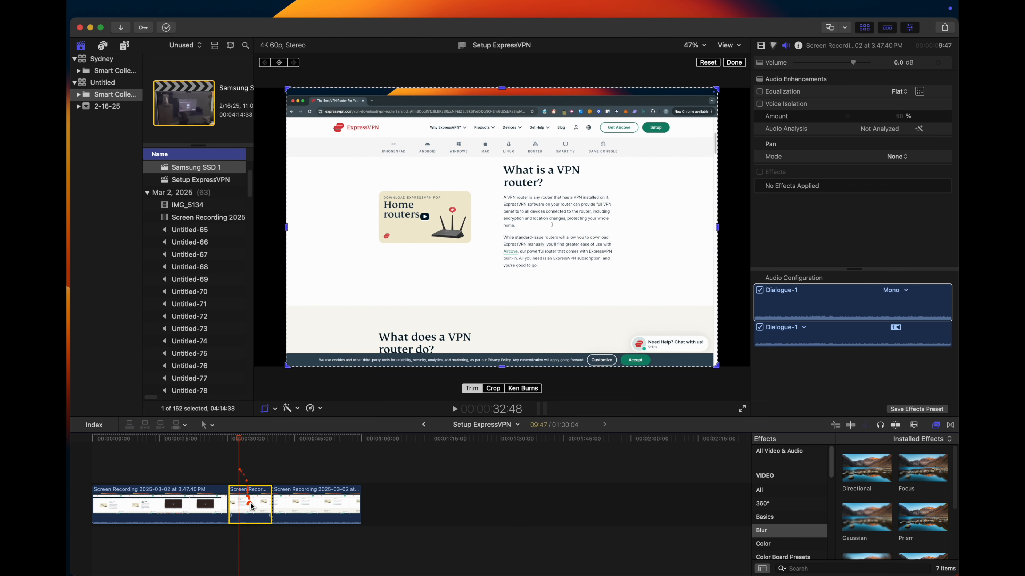
drag(250, 507, 252, 473)
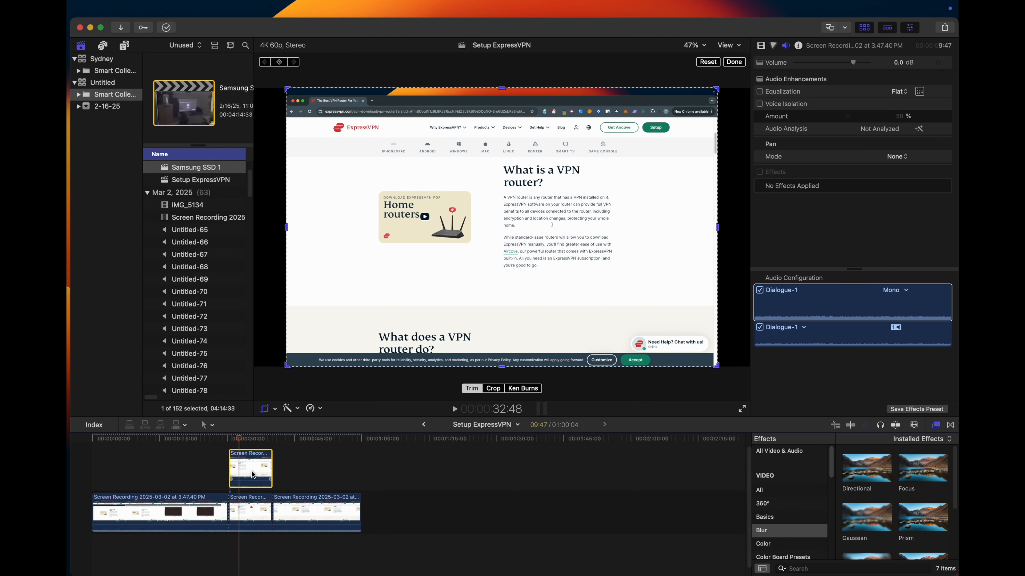
click(867, 519)
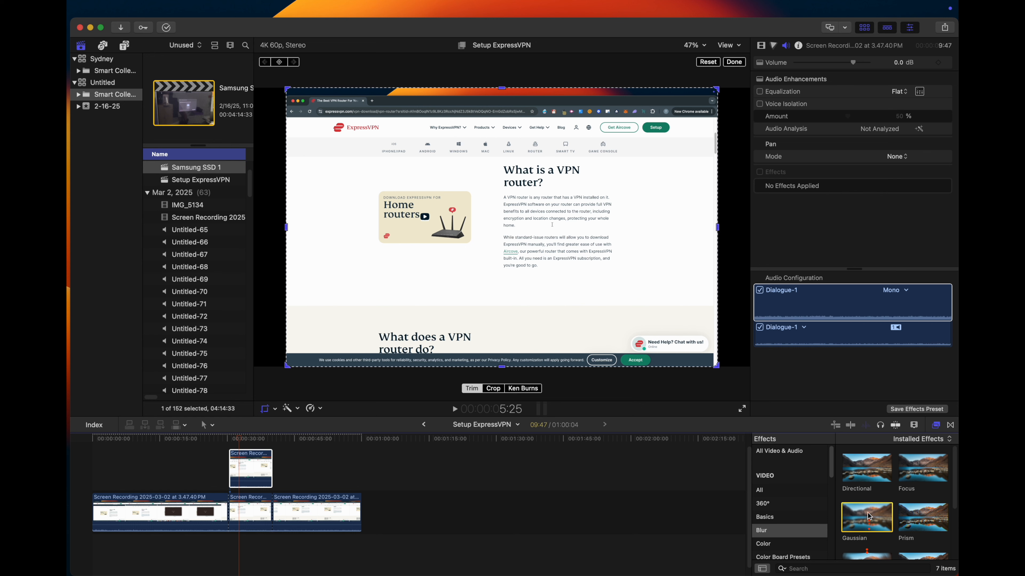
drag(869, 517, 251, 468)
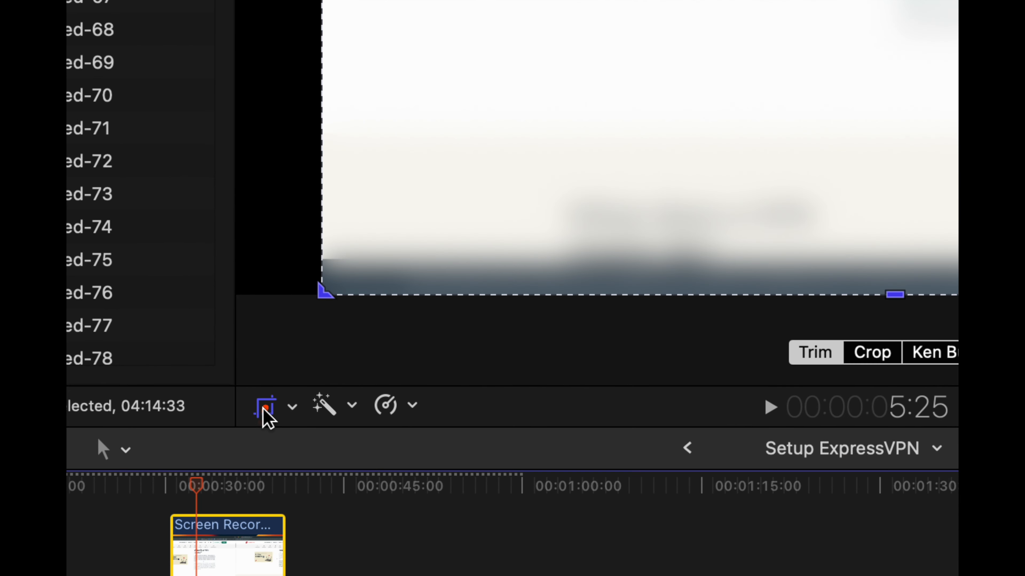
- Crop the blurred upper copy with Trim so that it covers only the Home routers image
click(291, 407)
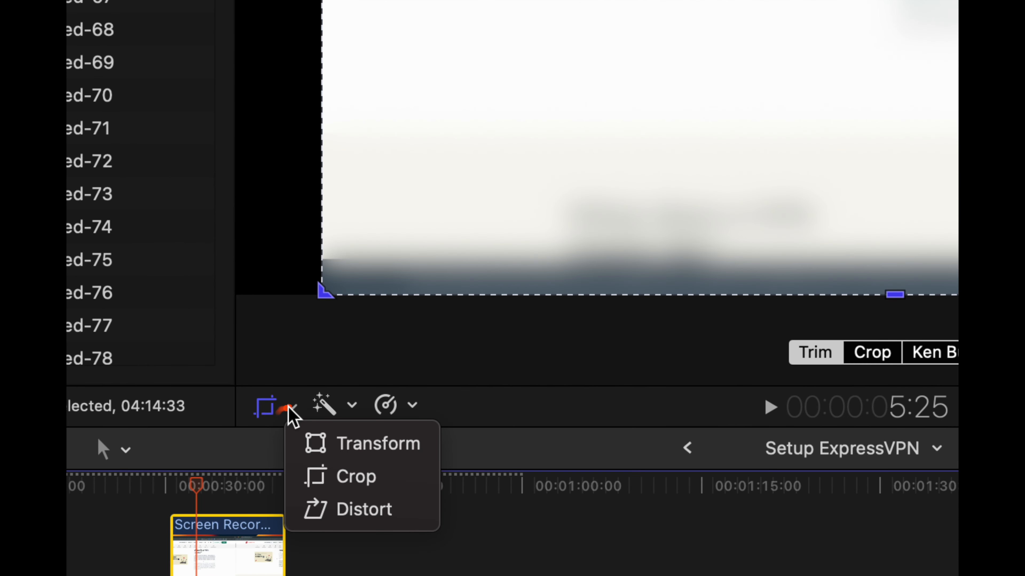
click(347, 482)
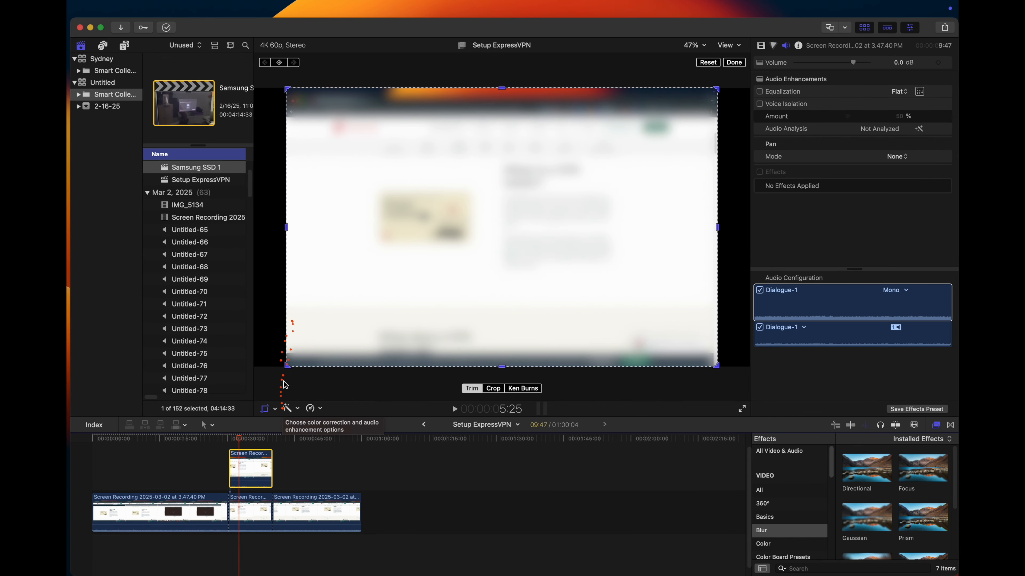
click(377, 327)
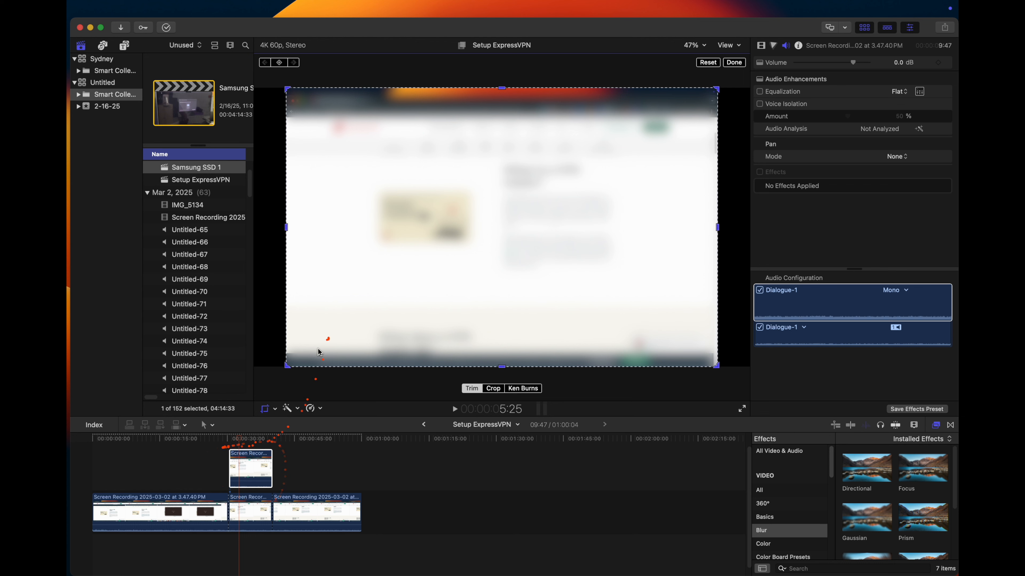
drag(287, 367, 378, 275)
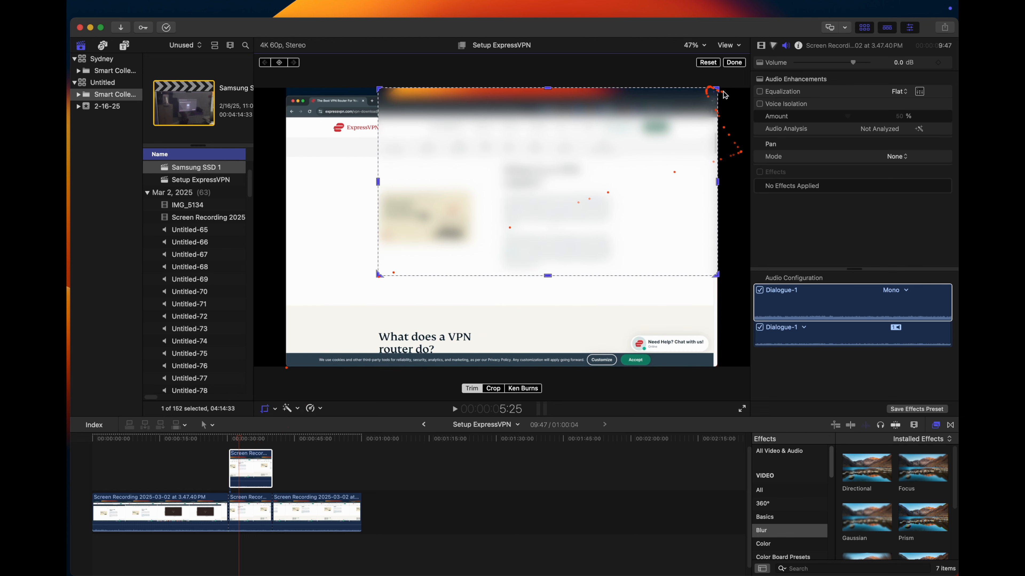
drag(718, 89, 480, 178)
drag(480, 276, 480, 261)
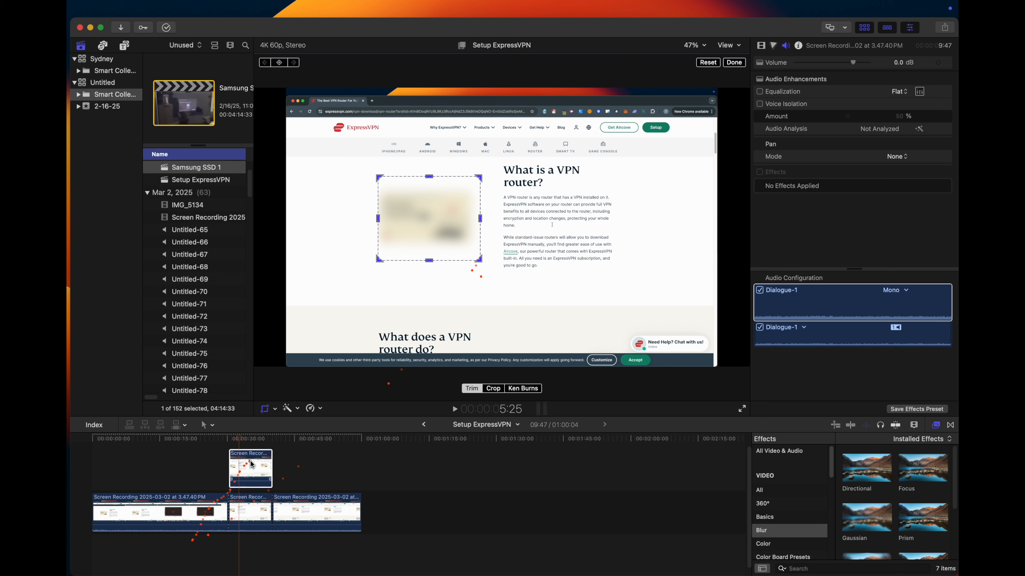
- Play back the middle segment and check the blur over the Home routers image before, during and after it
key(space)
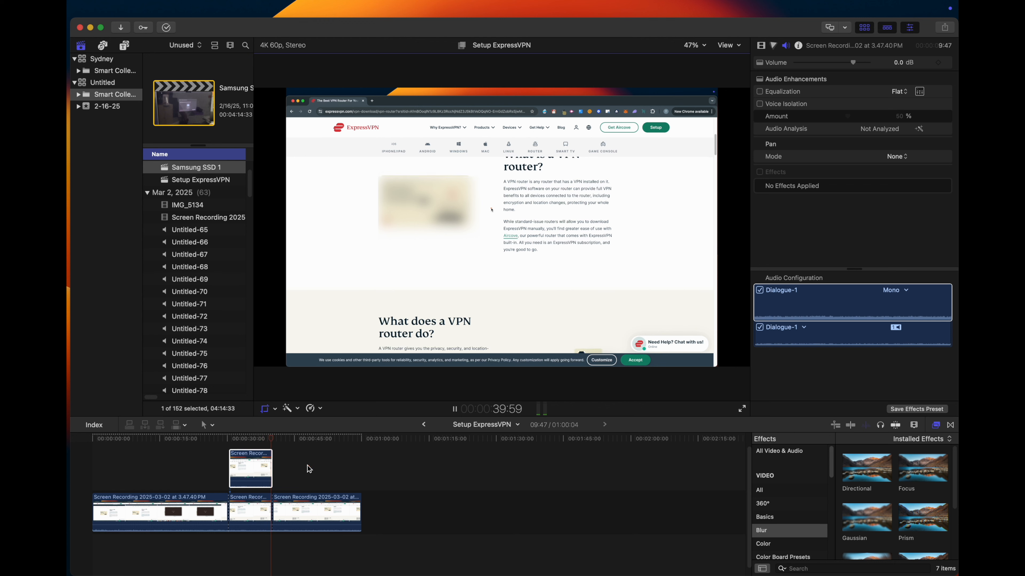
key(space)
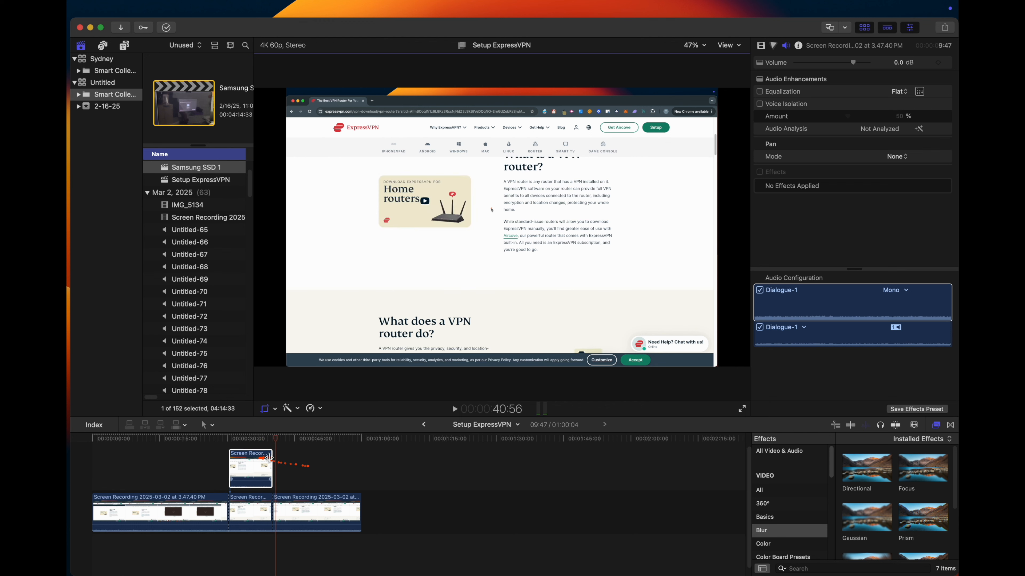
click(214, 463)
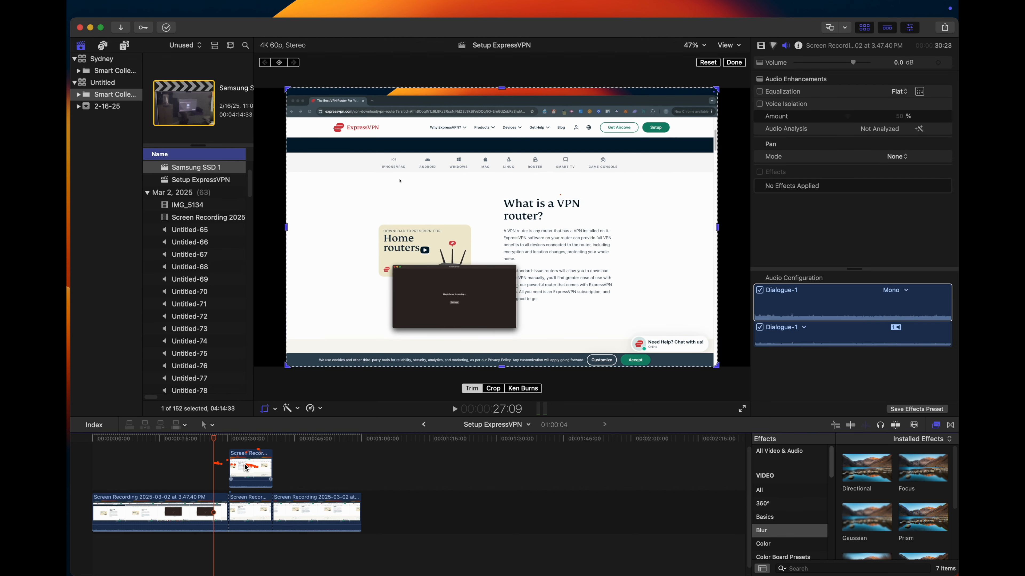
click(253, 549)
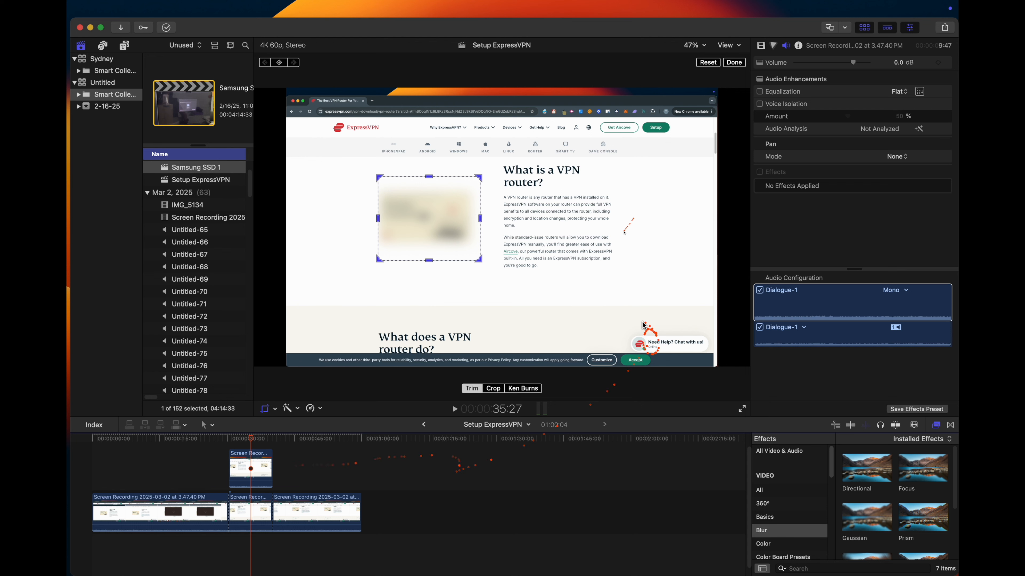
- Split the last segment of the screen recording at 57:53 and layer a blurred duplicate of the short end piece directly above it
click(351, 505)
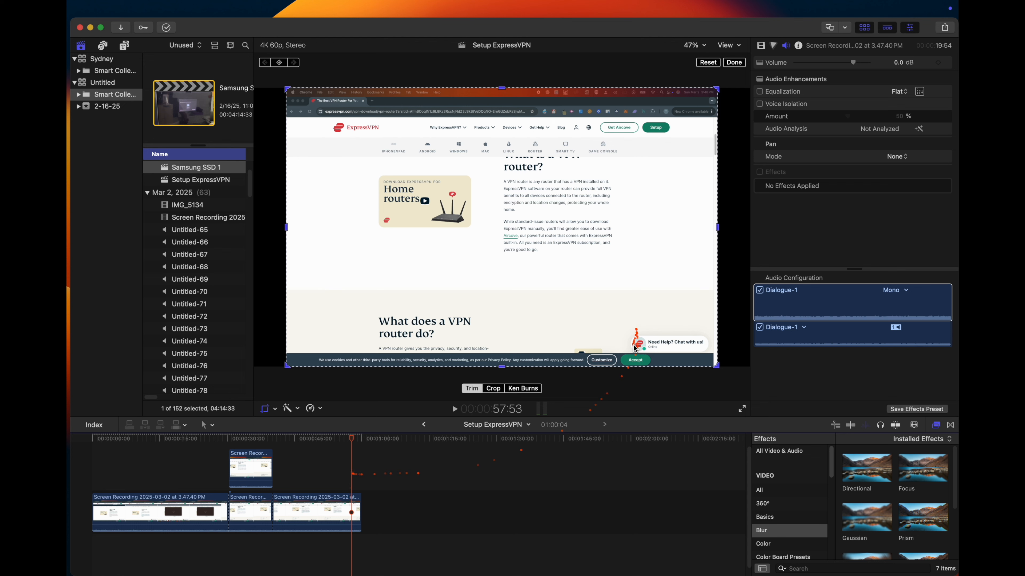
click(354, 506)
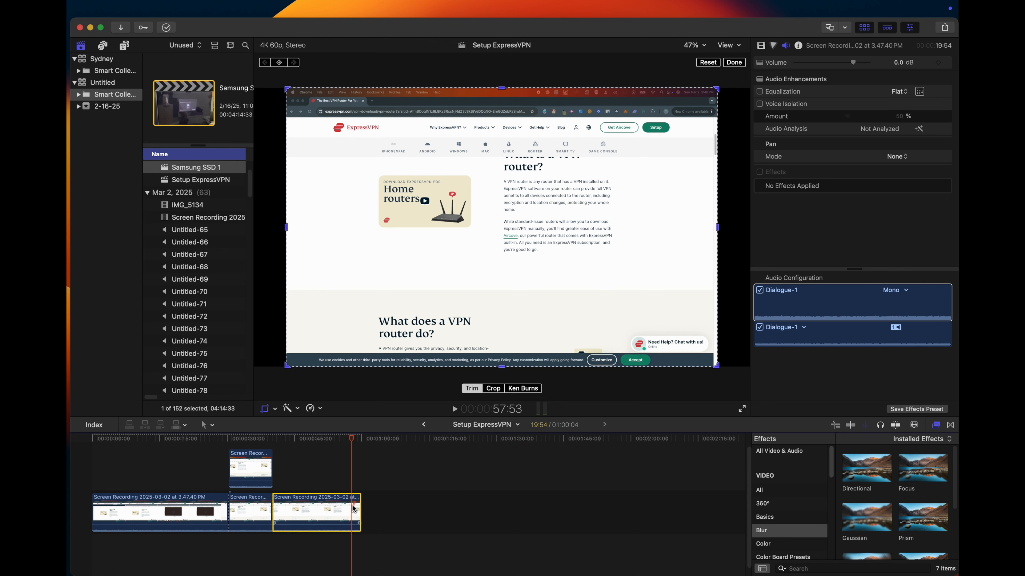
key(super+b)
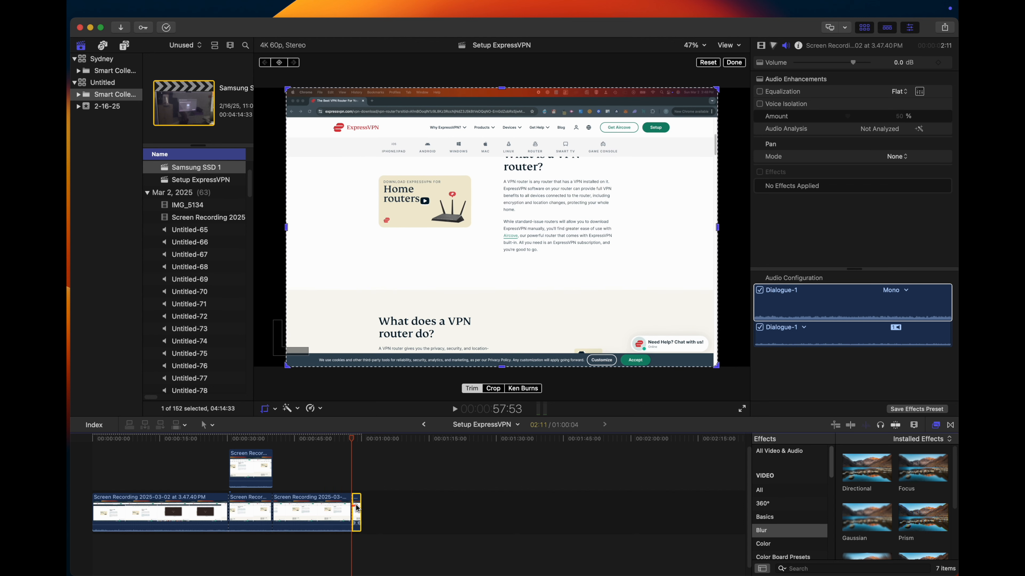
drag(357, 509, 355, 464)
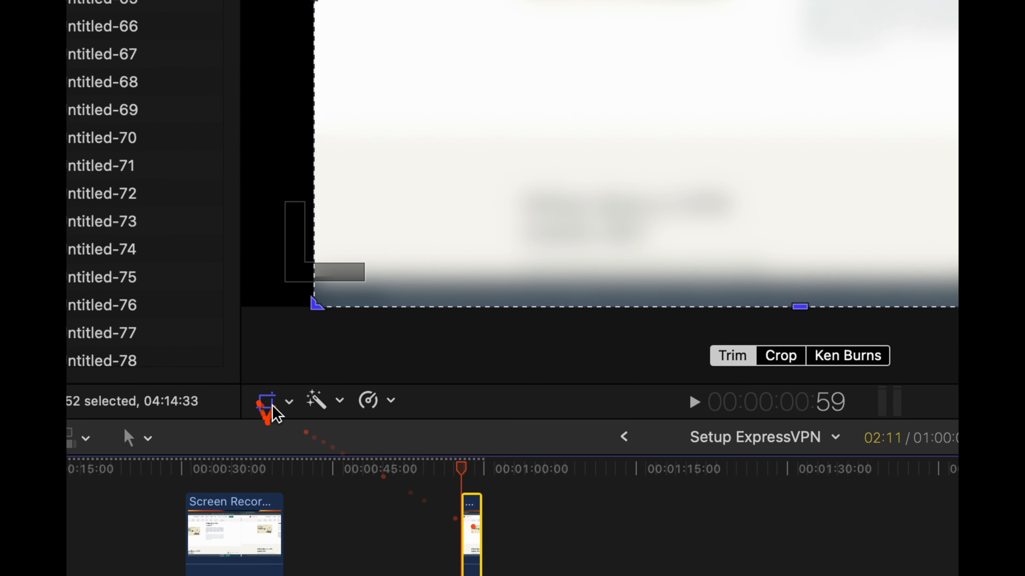
- Crop the blurred copy of the end piece with Trim so that it covers only the "Need Help? Chat with us!" button
click(93, 375)
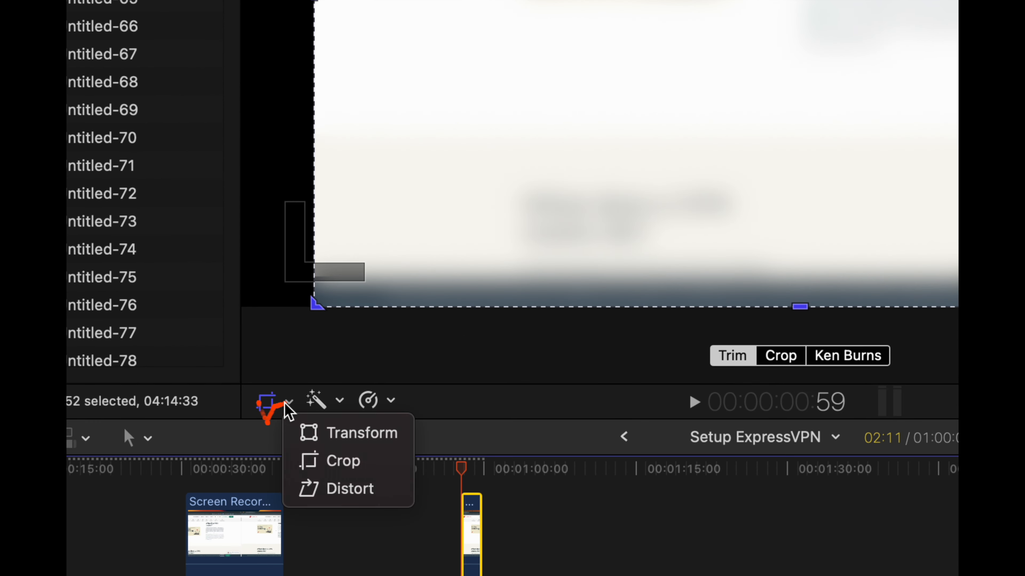
click(340, 461)
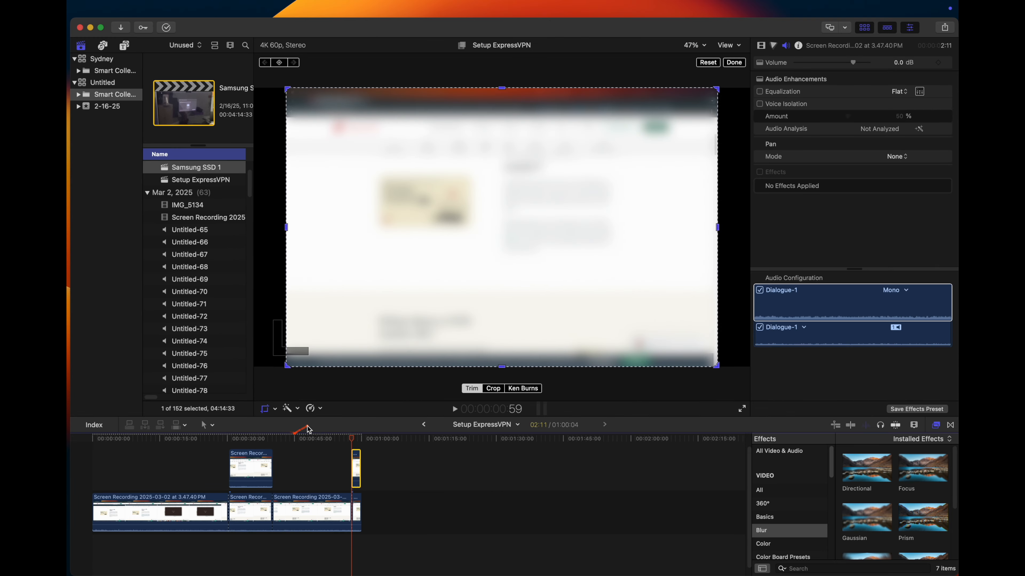
drag(288, 365, 484, 302)
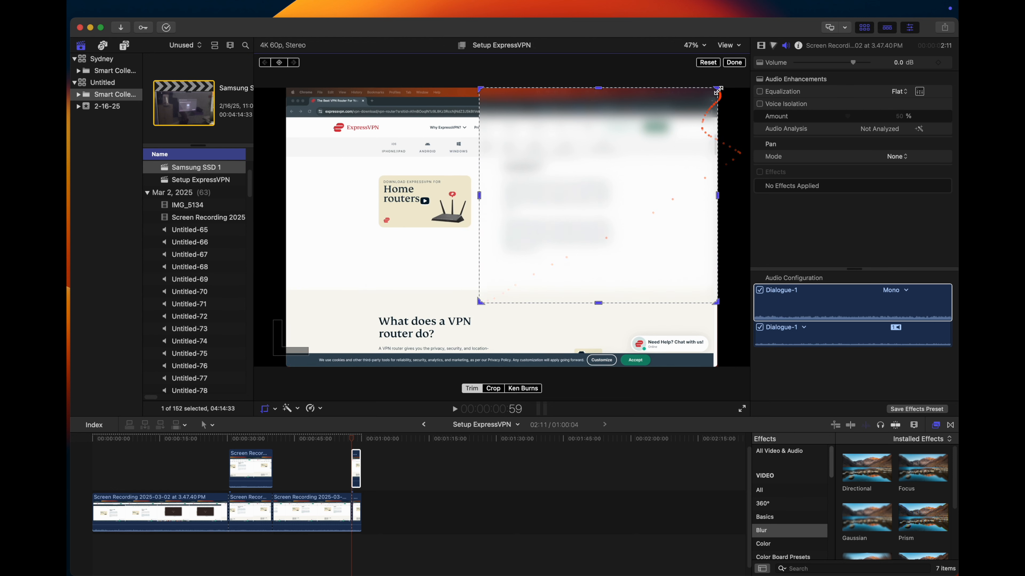
drag(718, 90, 597, 256)
drag(541, 285, 629, 332)
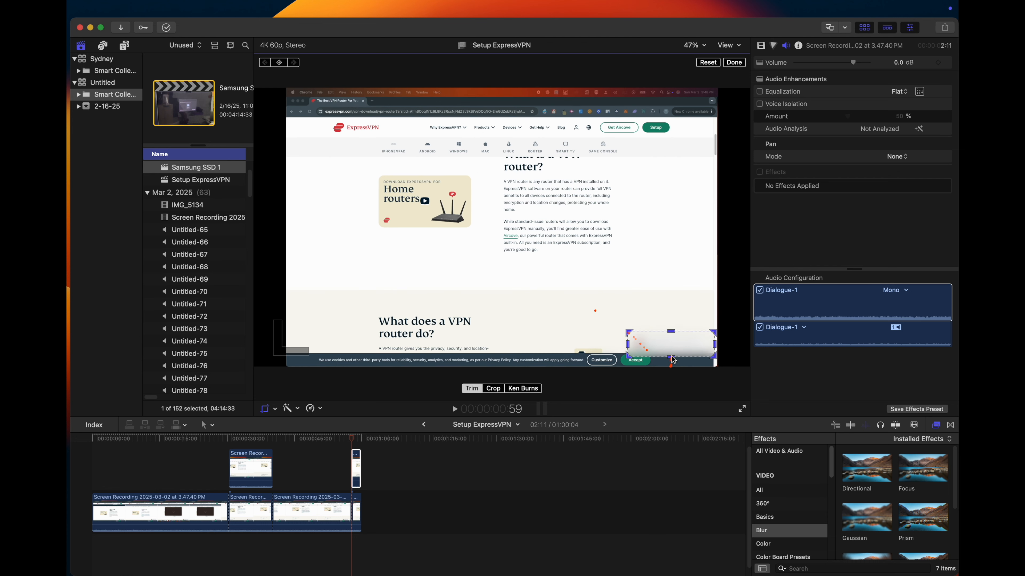
- Play back the end piece to check the blur over the chat button, and return to the crop controls
key(space)
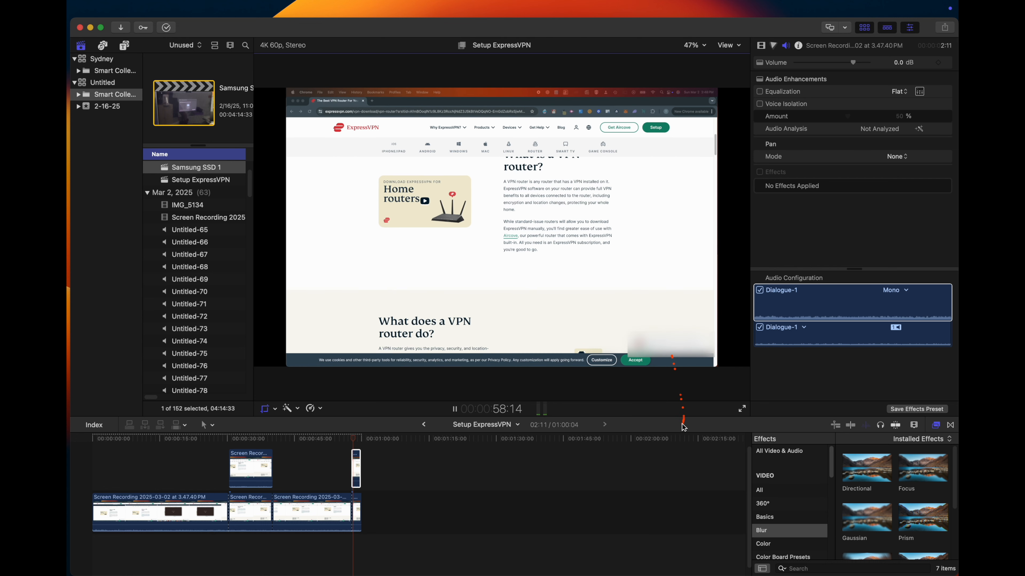
key(space)
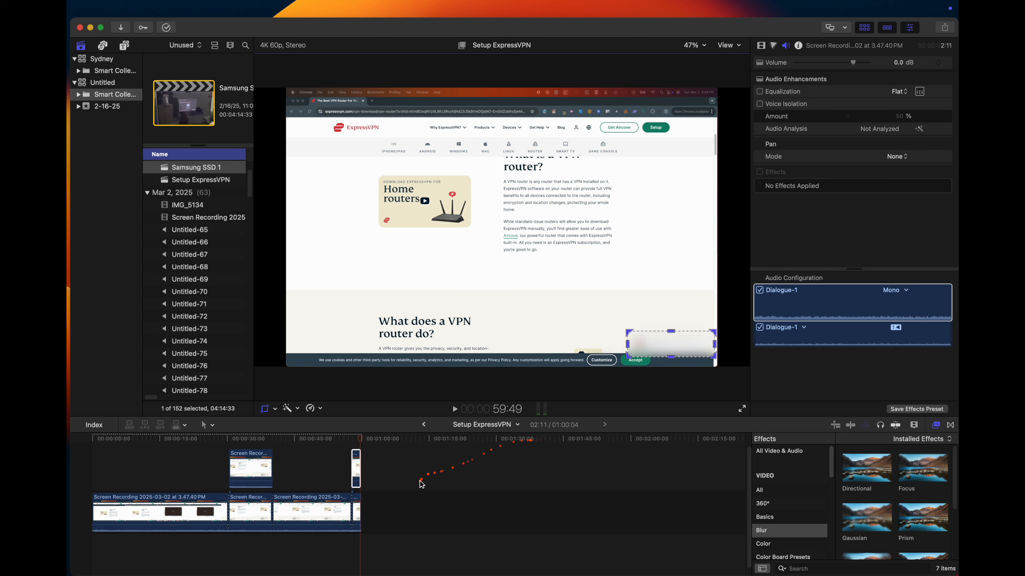
key(shift+c)
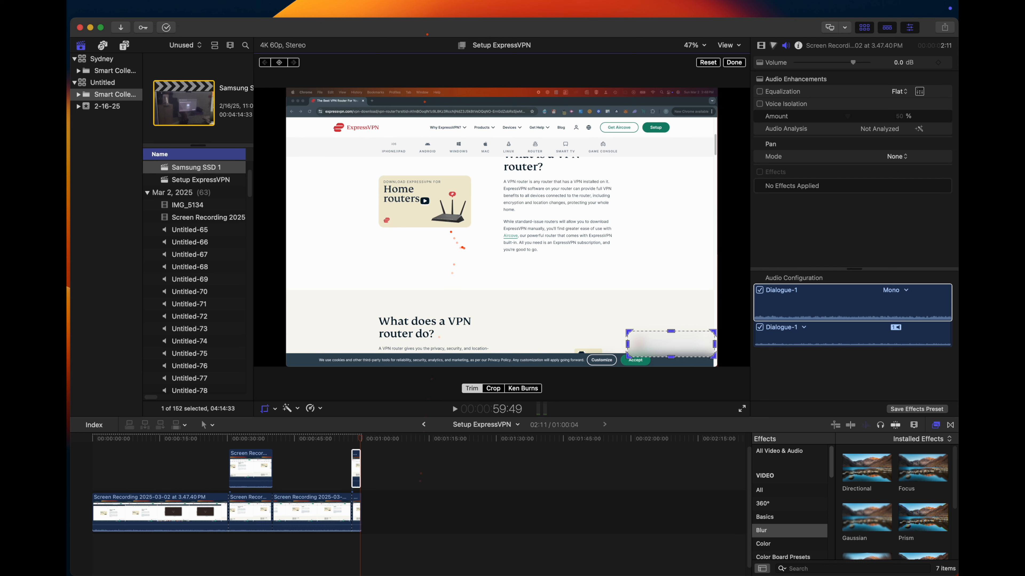